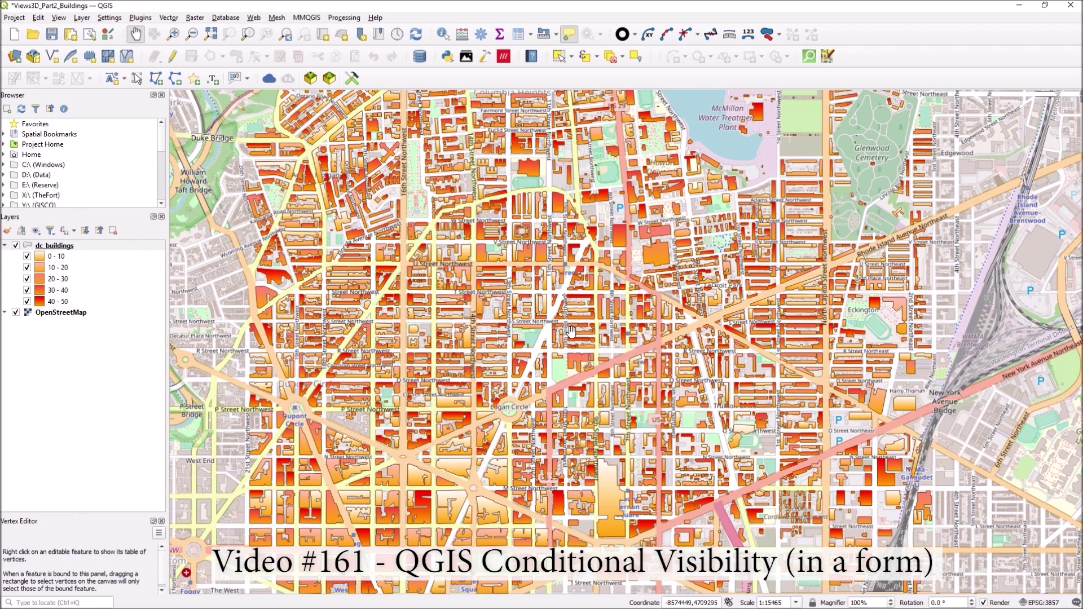
- Confirm in Help > About that QGIS 3.28.2-Firenze is installed, then open the dc_buildings layer menu
left_click_drag(692, 281, 692, 250)
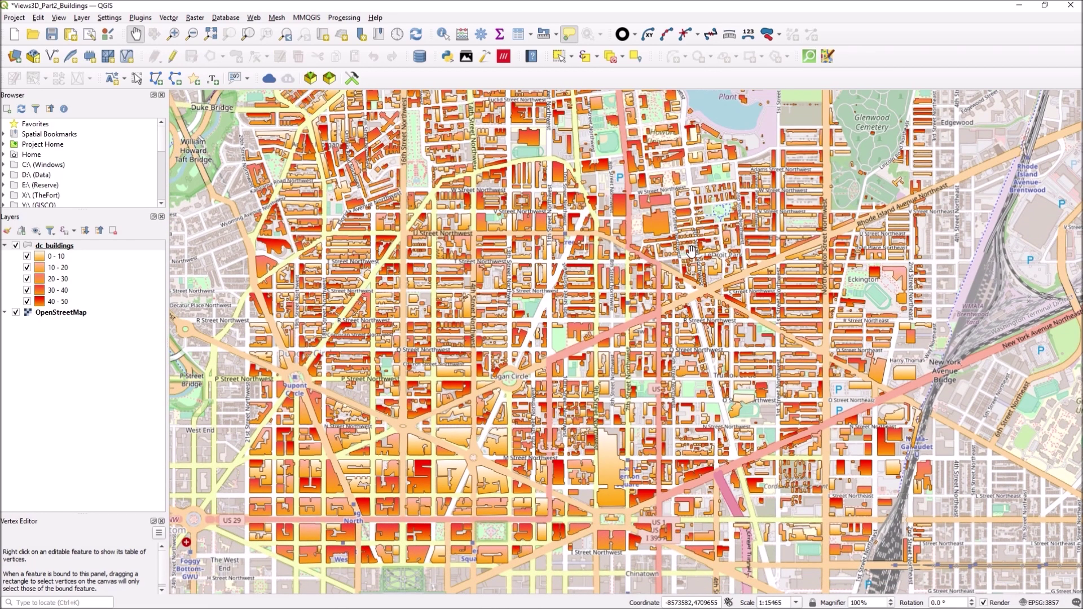
left_click_drag(598, 295, 612, 307)
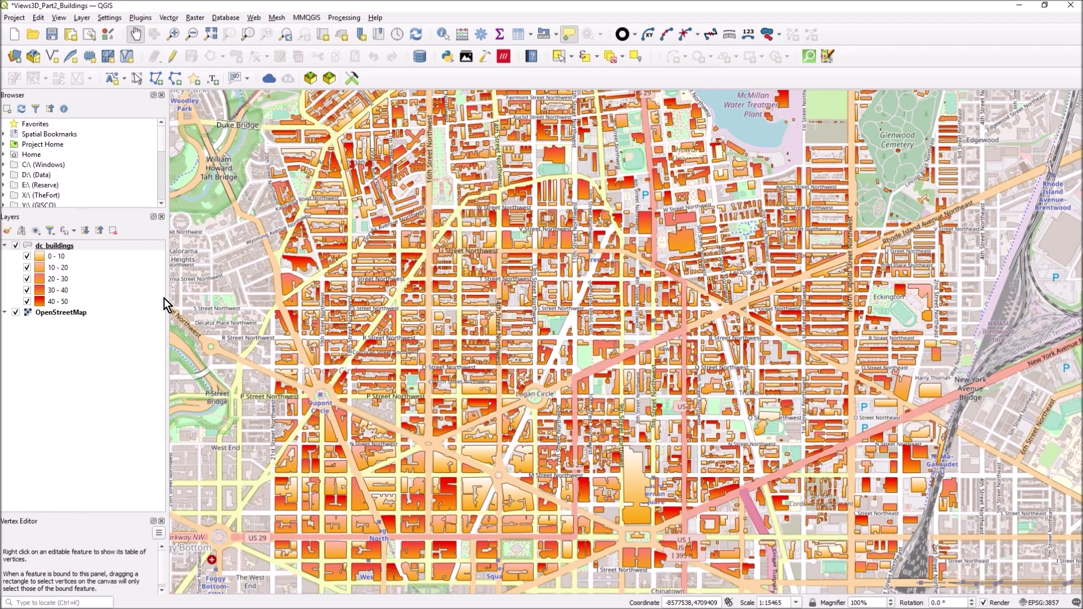
left_click(376, 18)
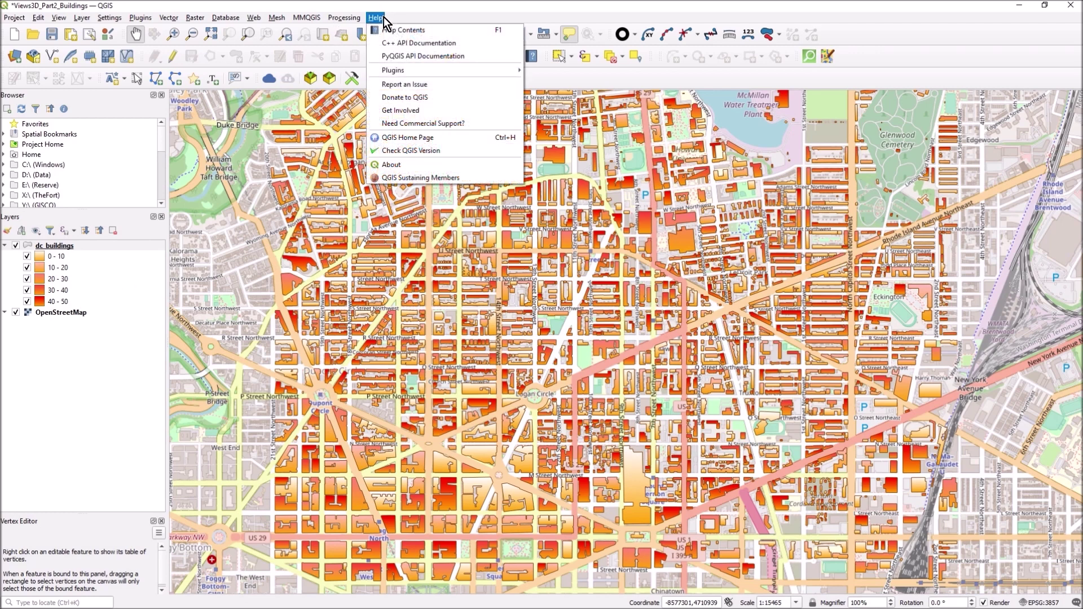
left_click(438, 164)
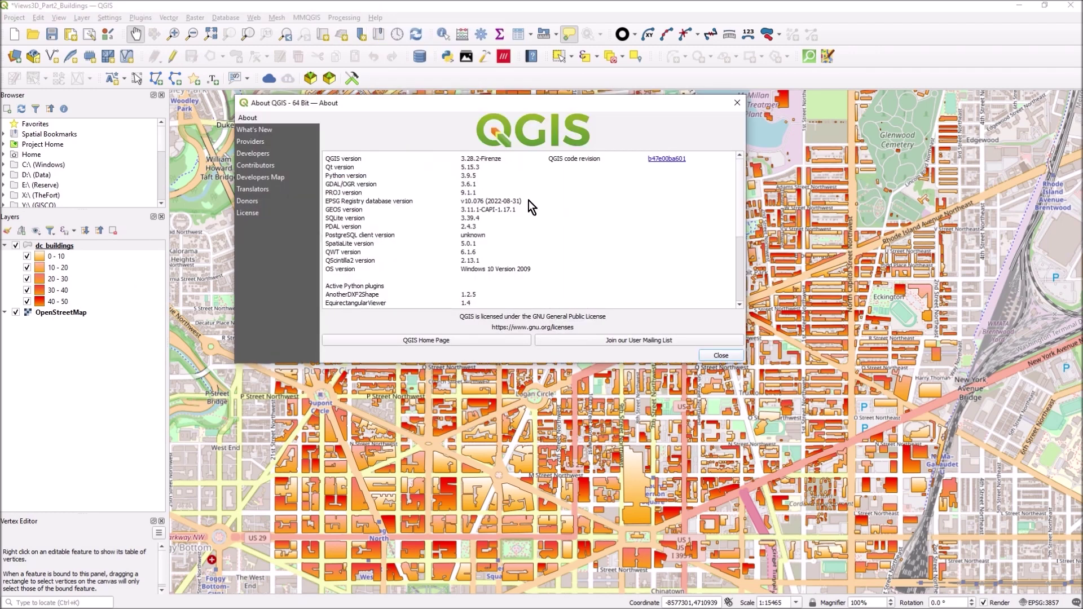
left_click(722, 359)
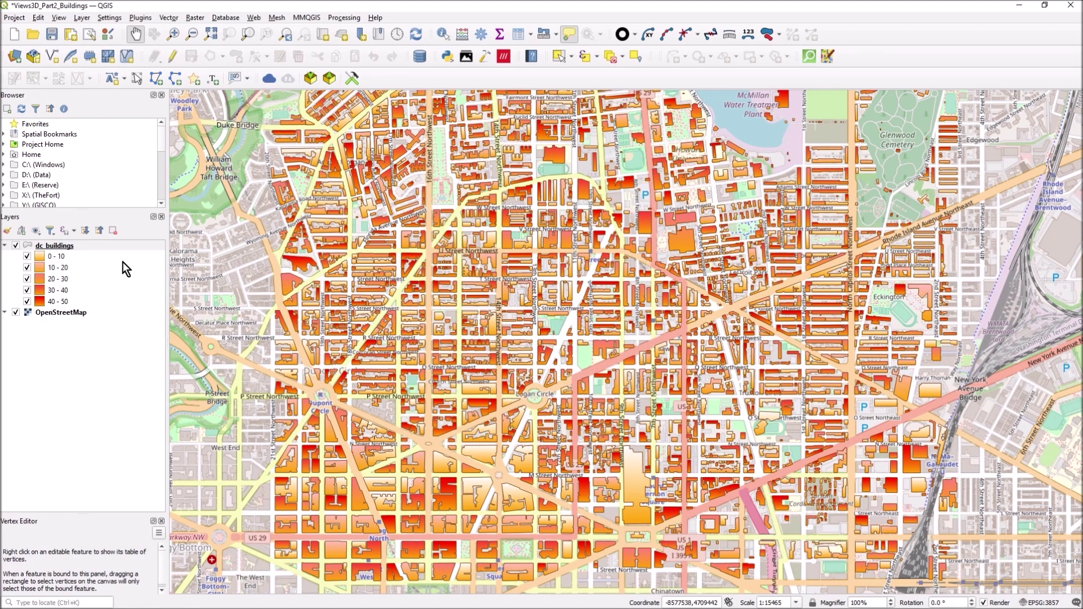
right_click(69, 250)
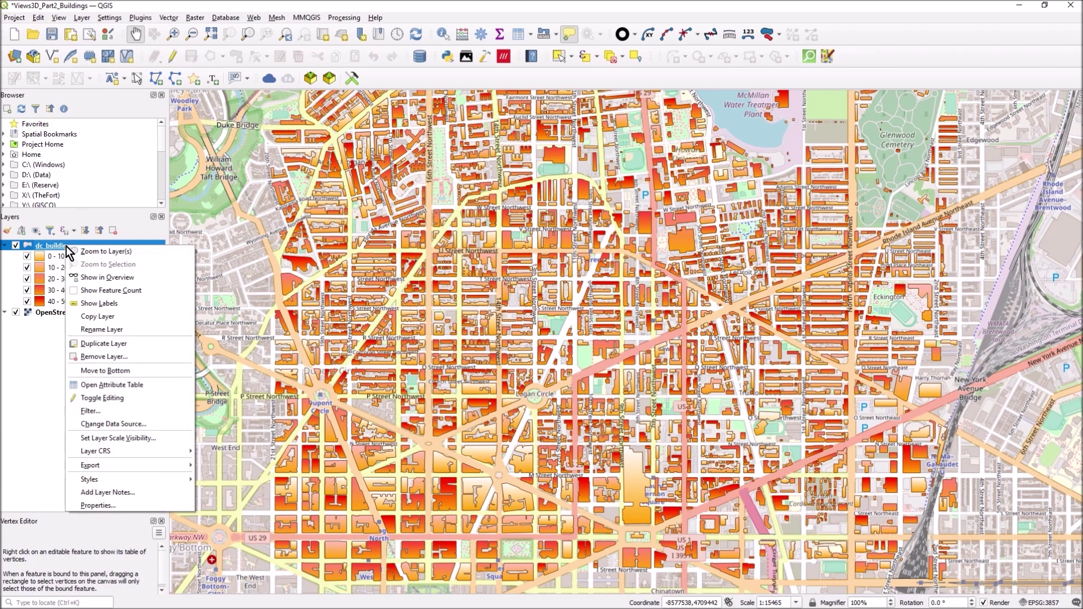
- Switch the dc_buildings Attributes Form from Autogenerate to Drag and Drop Designer
left_click(134, 505)
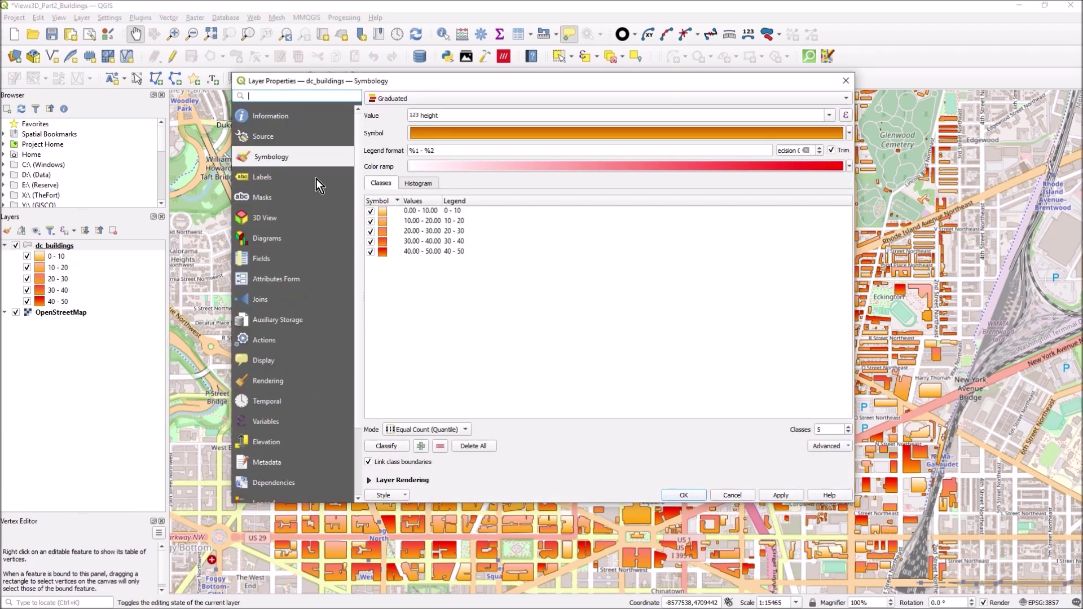
left_click(295, 277)
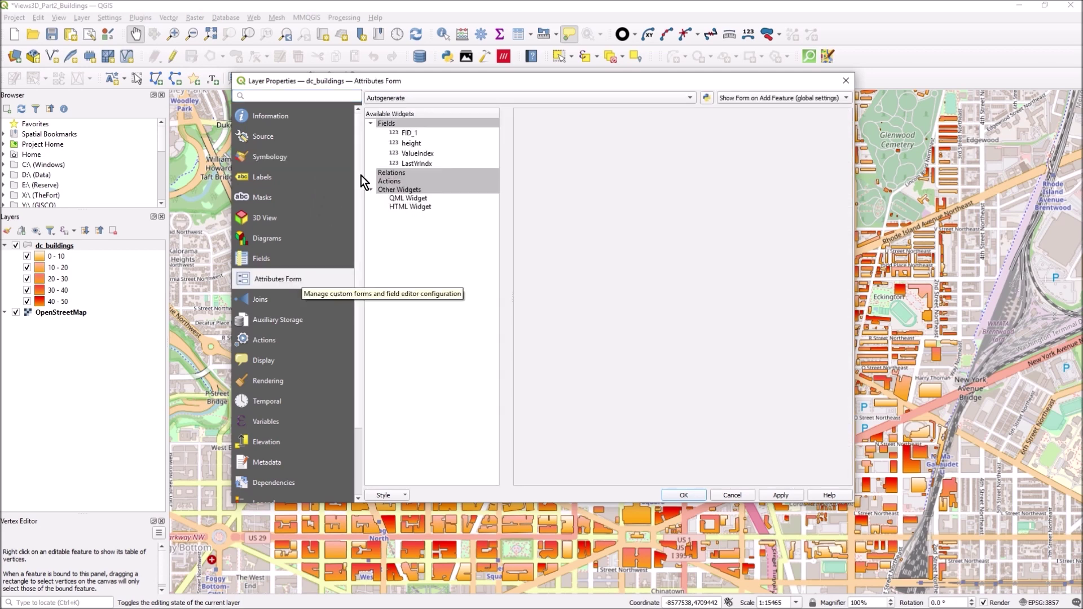
left_click(685, 99)
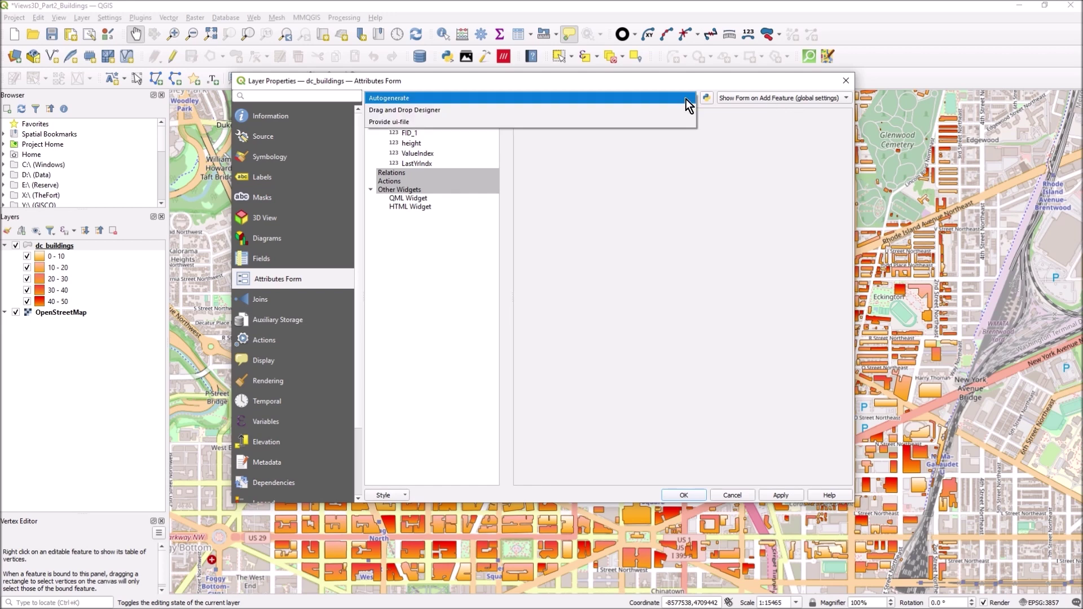
left_click(455, 111)
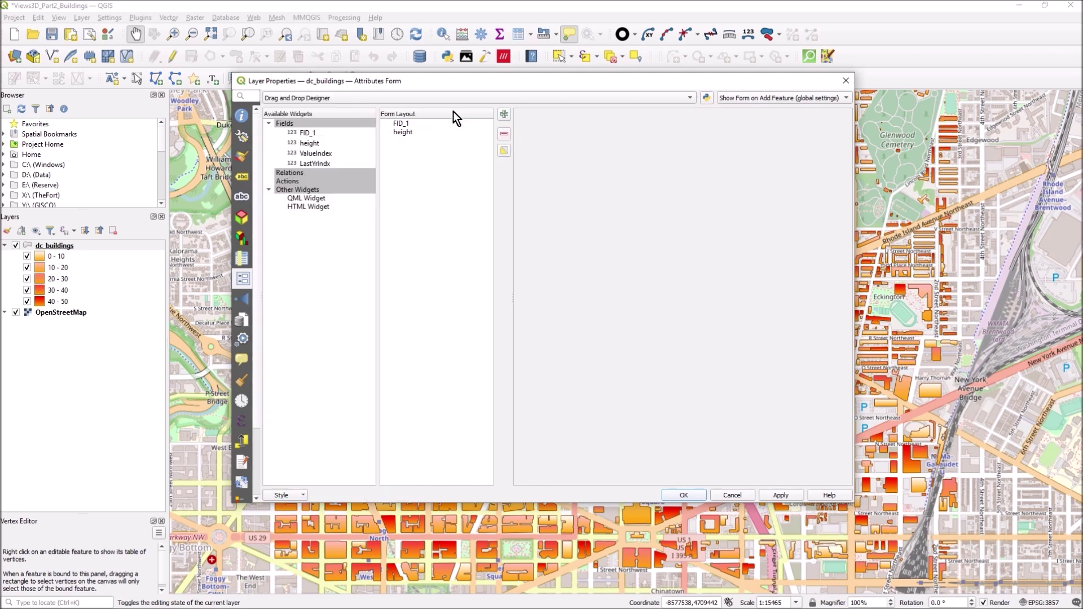
- Add the ValueIndex and LastYrIndx fields to the form layout below height
left_click(309, 144)
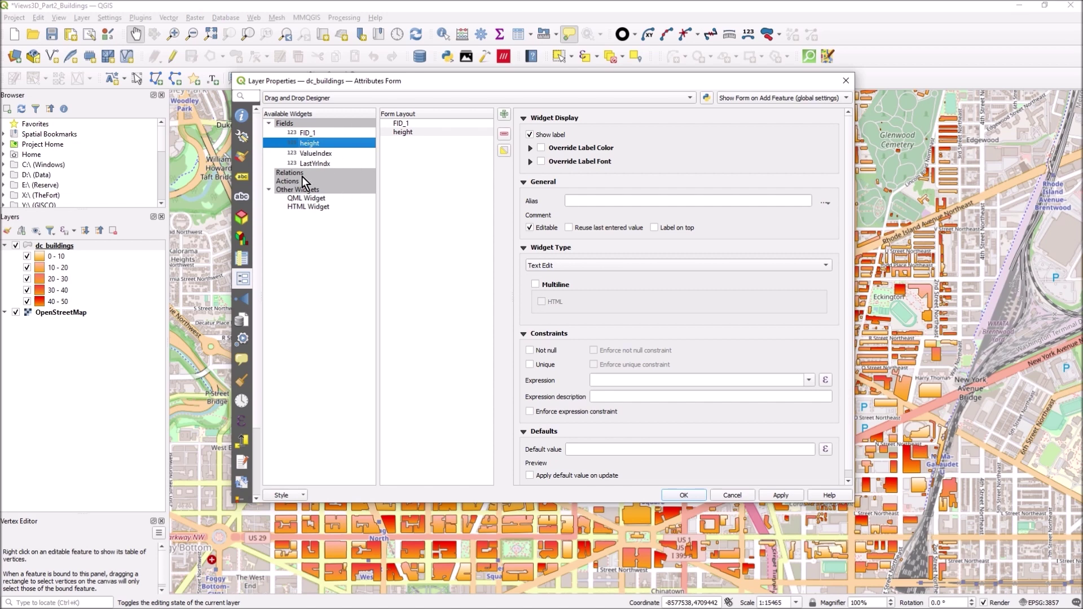
left_click(403, 132)
left_click(312, 154)
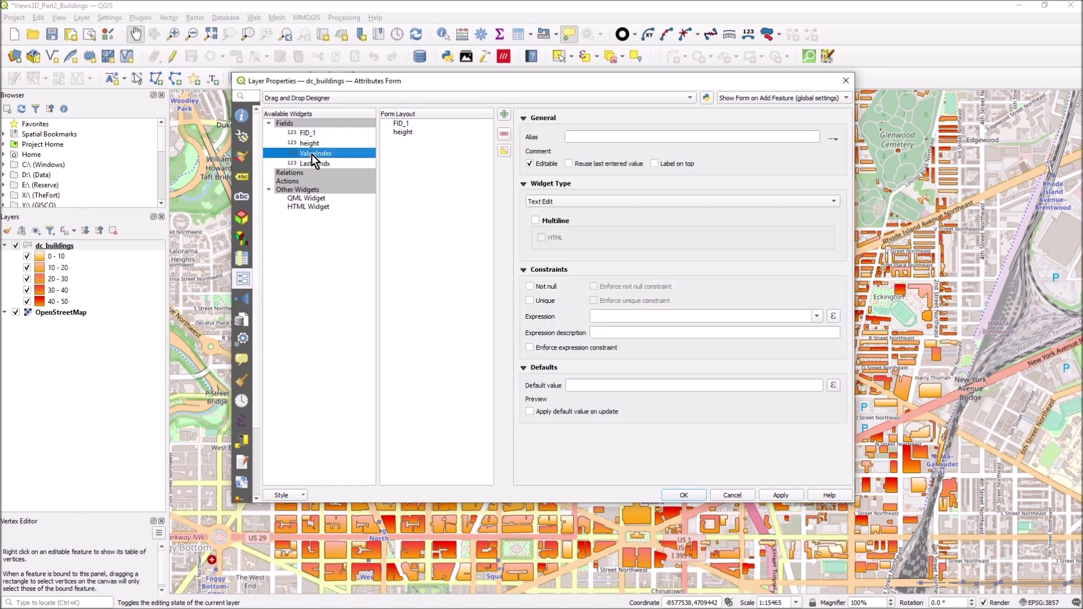
left_click_drag(312, 154, 414, 148)
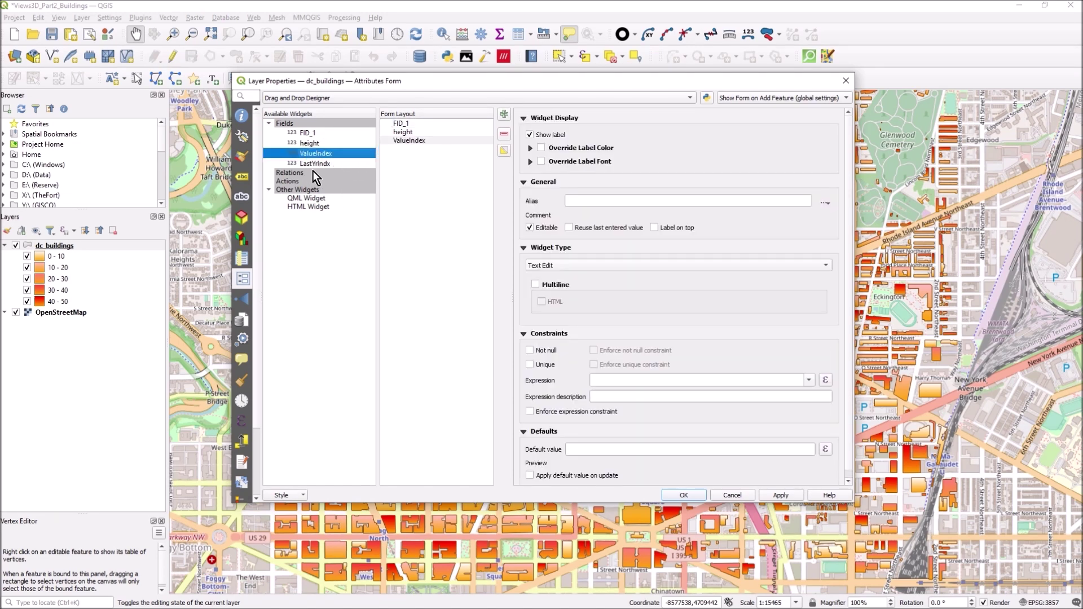
left_click_drag(307, 163, 408, 155)
- Remove the two added fields from the layout and start adding a new container
left_click(415, 141, "shift")
key("Delete")
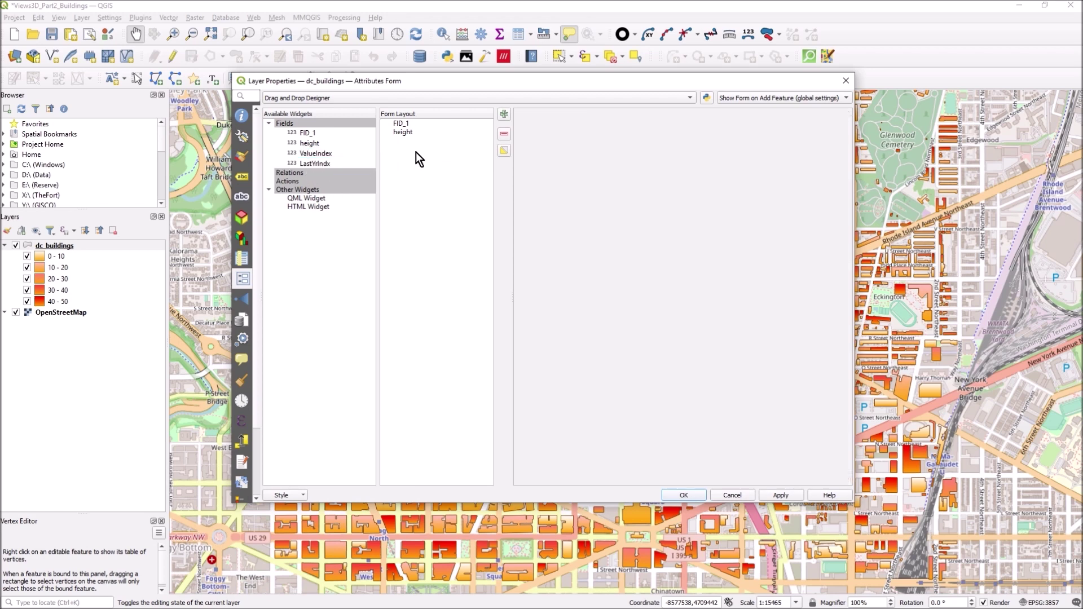
left_click(503, 114)
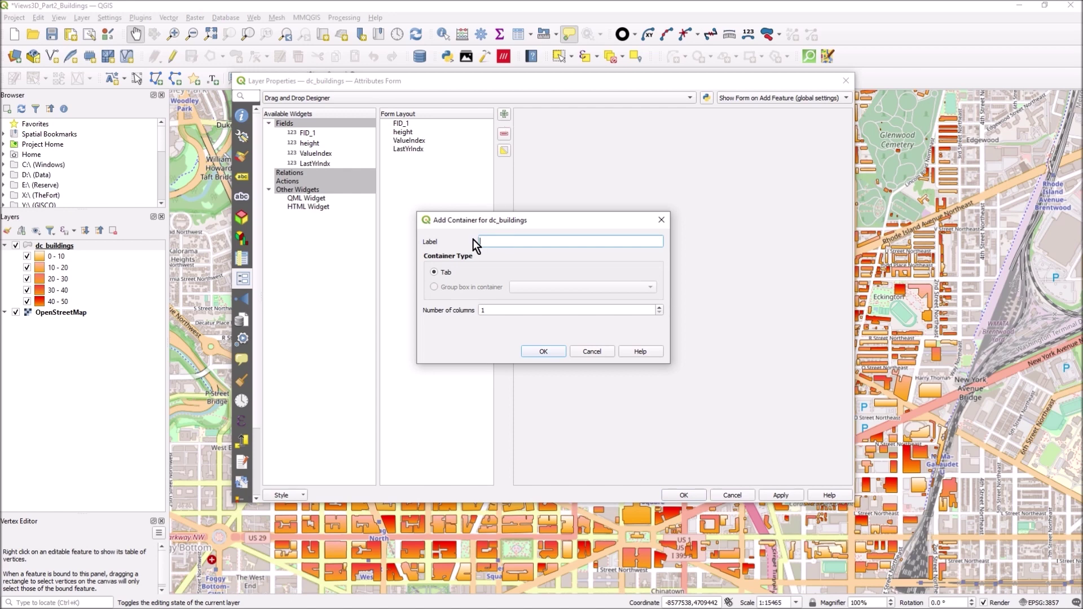
- Create the 'MyGroupedFields' tab, move ValueIndex into it, and select the tab
type("MyGroupedFields")
left_click(556, 352)
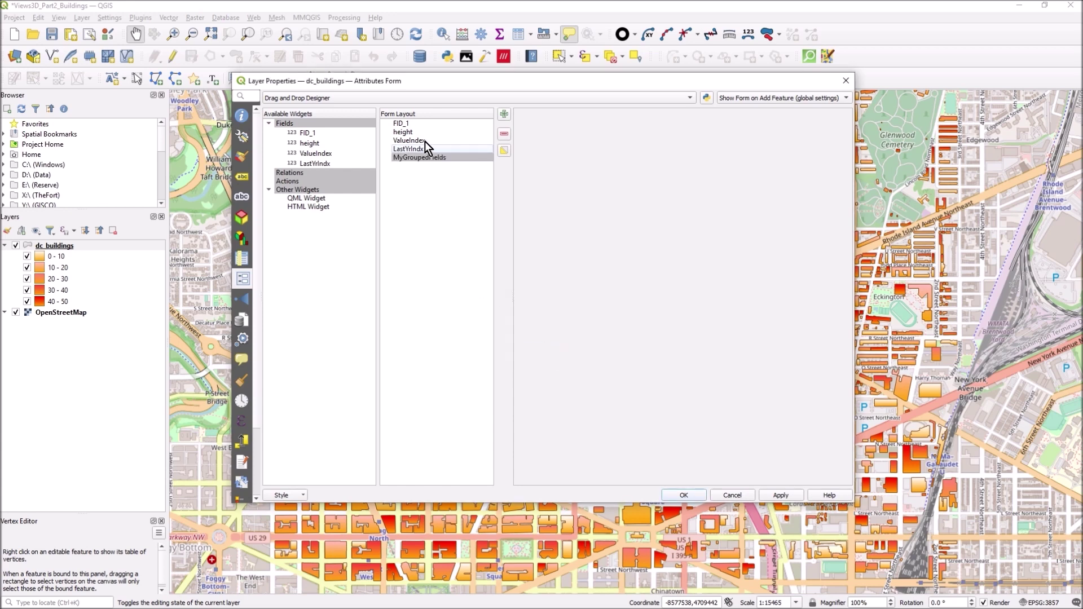
mouse_move(425, 141)
left_mouse_down()
mouse_move(431, 159)
mouse_move(427, 147)
left_mouse_up()
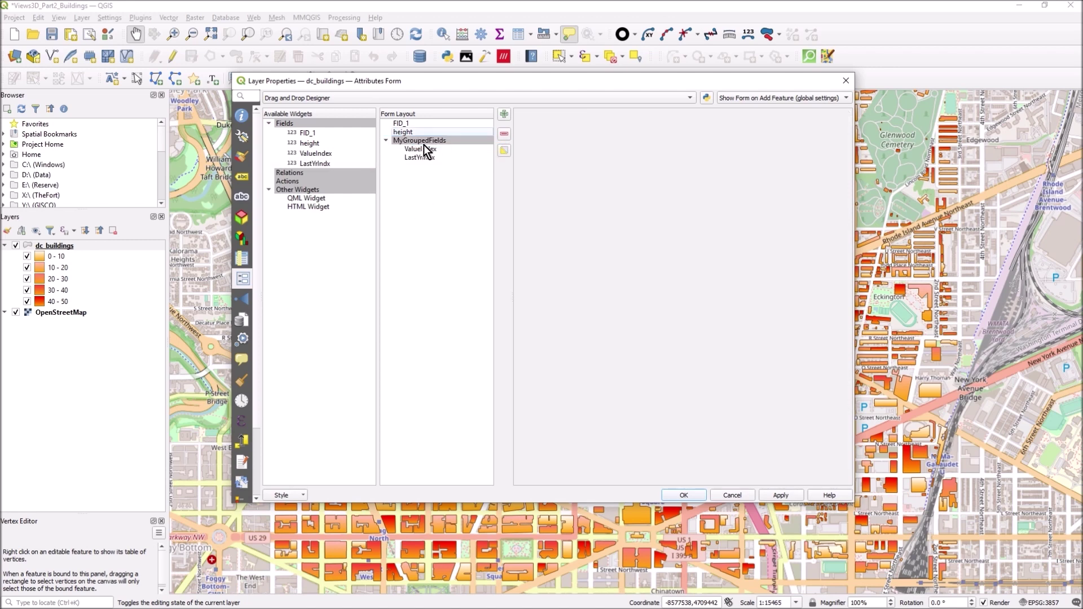
left_click(422, 141)
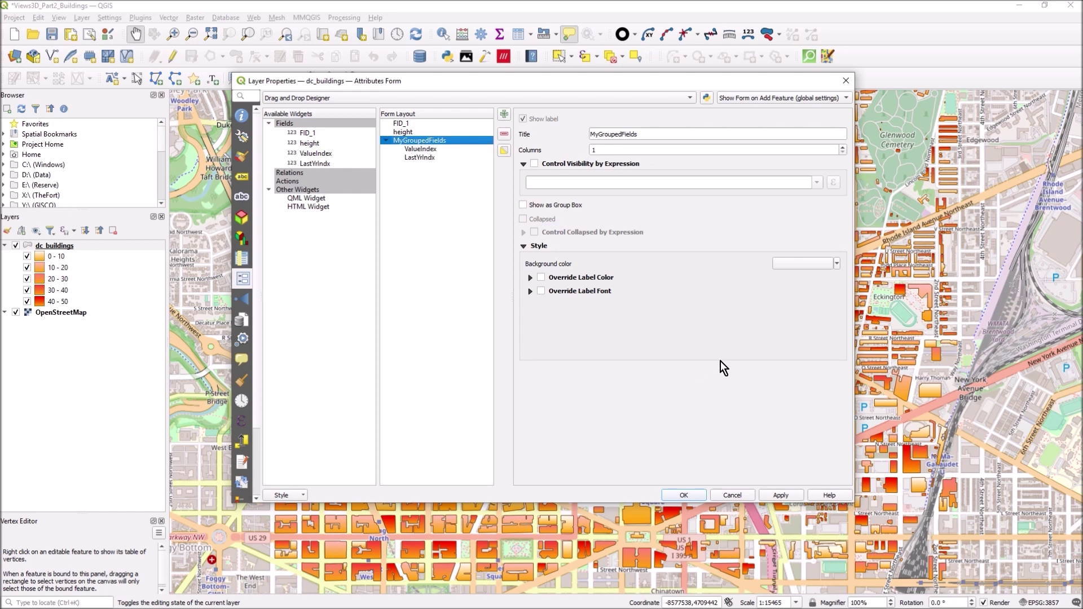
- Make the MyGroupedFields tab visible only when the expression height=11 is true
left_click(387, 143)
left_click(387, 142)
left_click(547, 167)
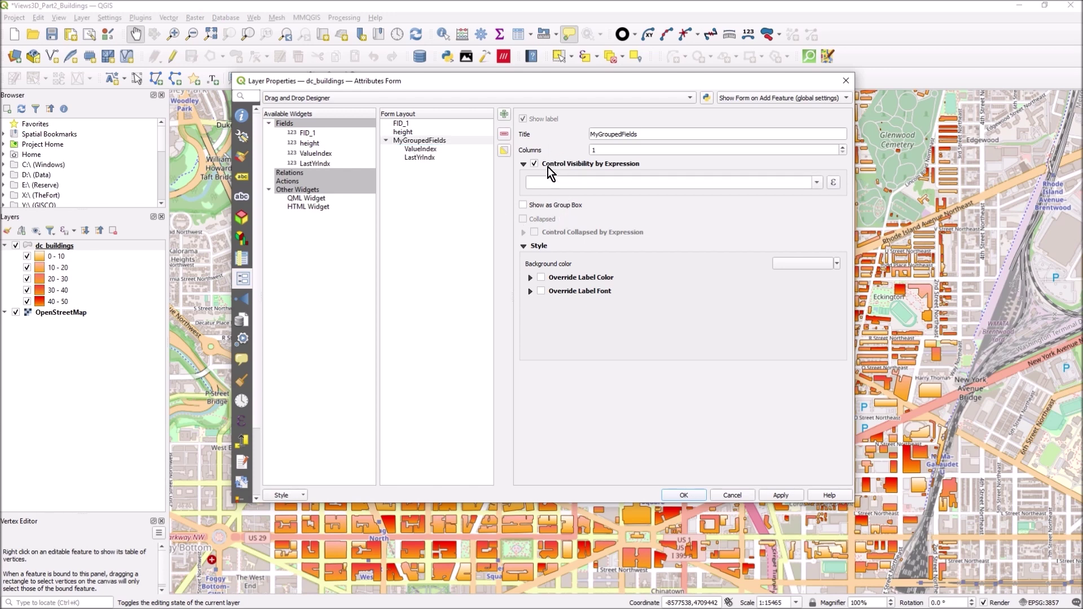
left_click(817, 181)
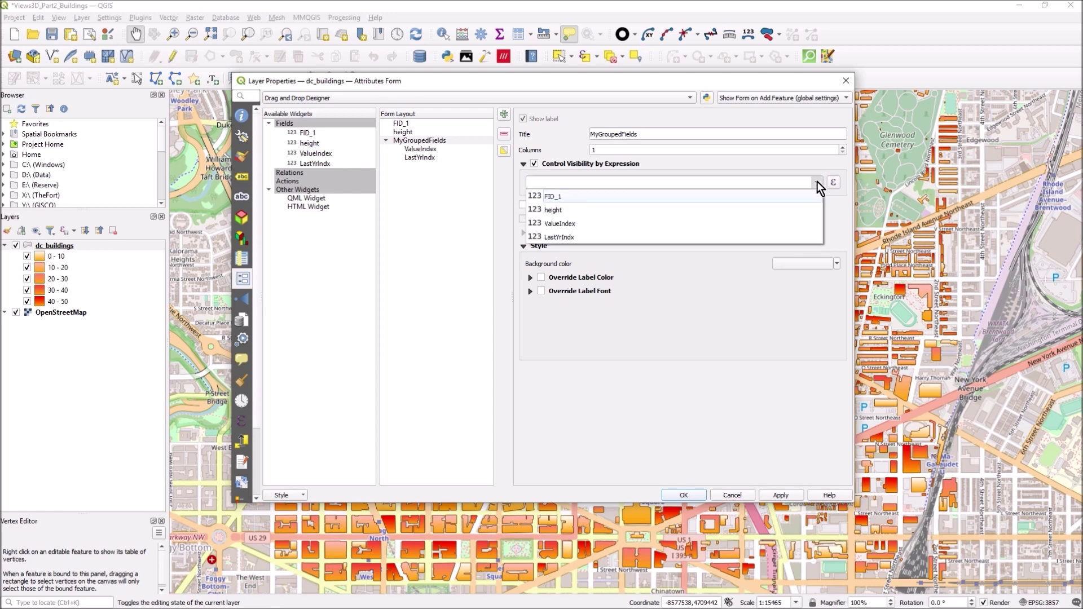
left_click(609, 210)
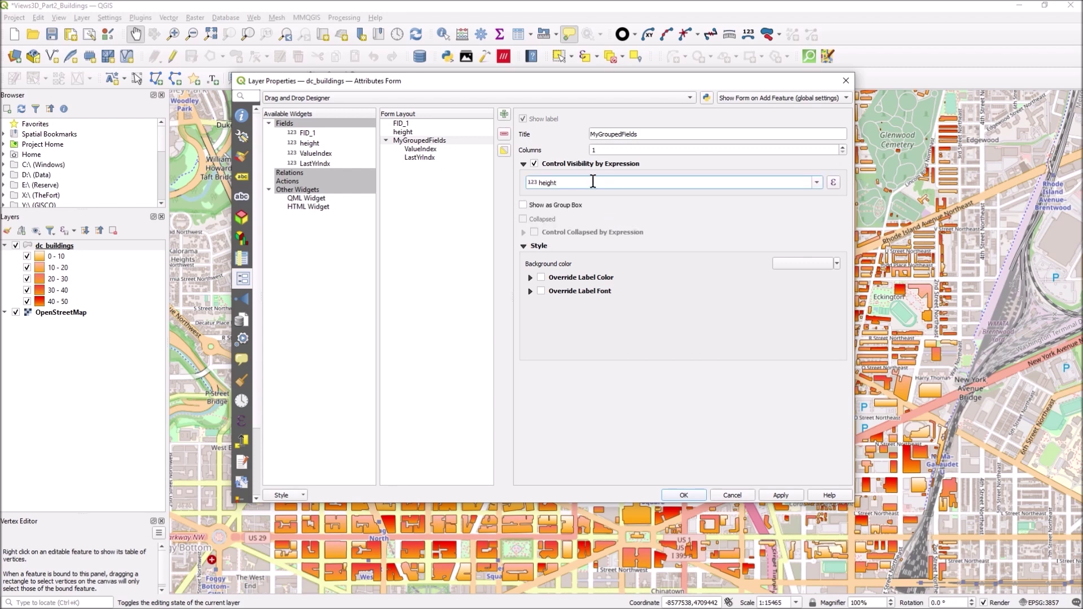
type("=11")
left_click(573, 346)
- Apply the form settings, zoom in, and toggle editing on for dc_buildings
left_click(684, 495)
left_click_drag(293, 328, 525, 275)
scroll(389, 324, "up", 3)
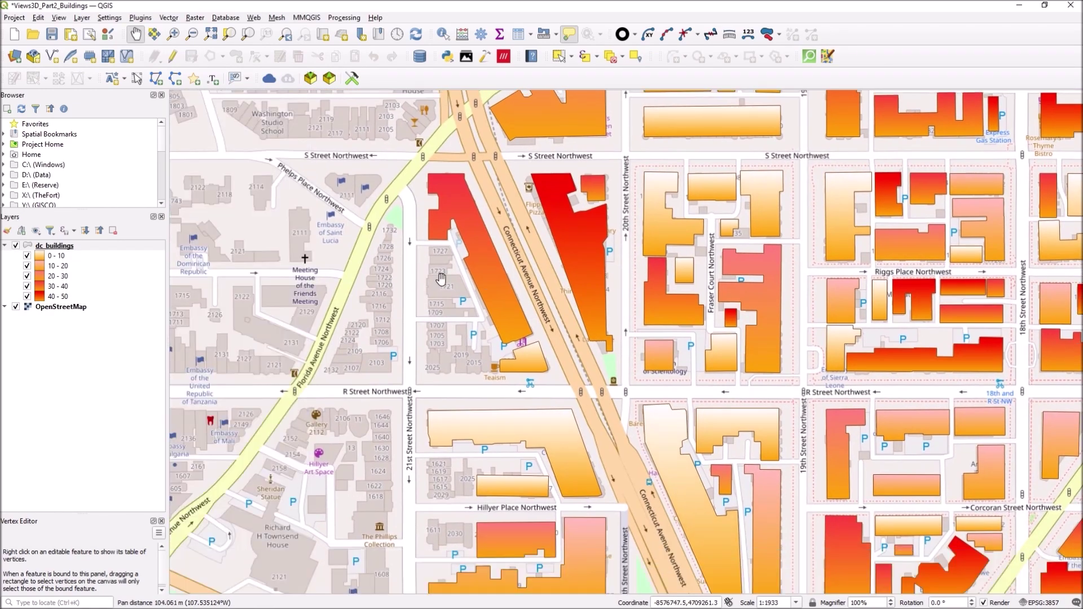
left_click(62, 246)
right_click(62, 246)
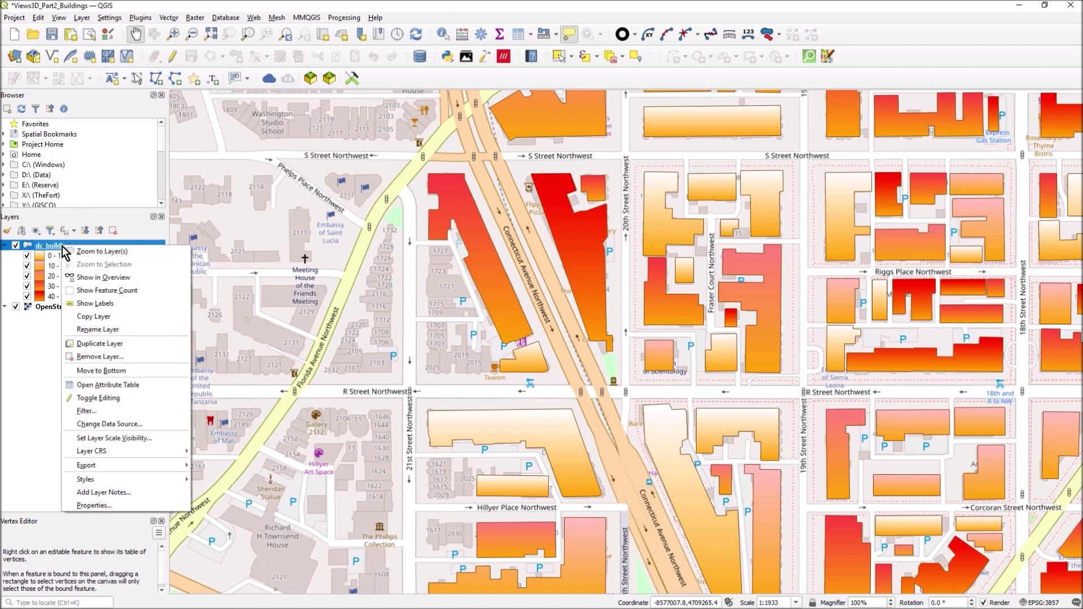
left_click(117, 395)
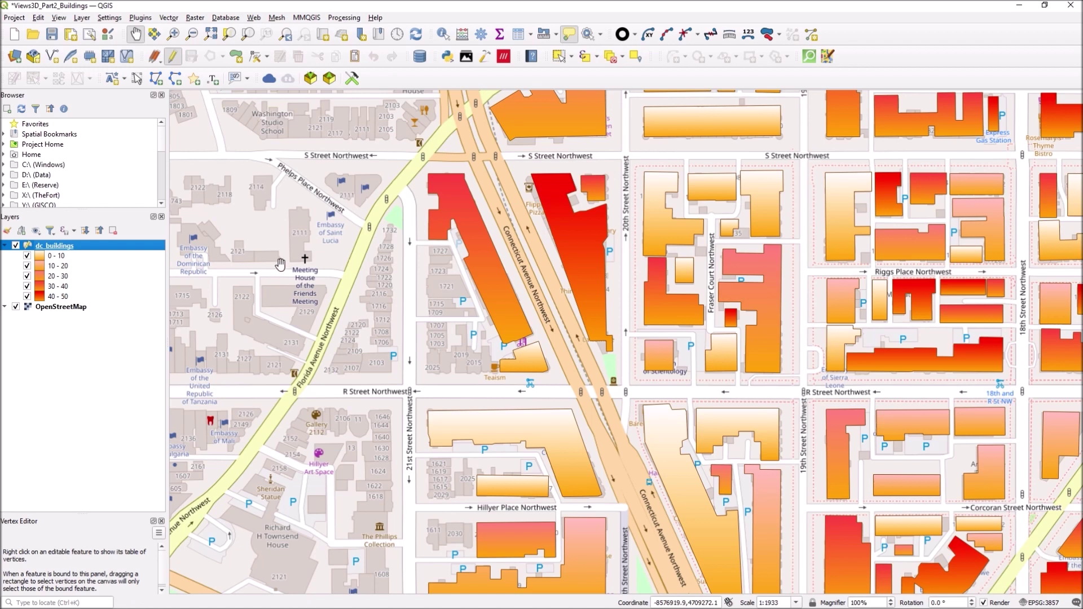
- Draw a new rectangle-from-extent building near the Meeting House
left_click(237, 57)
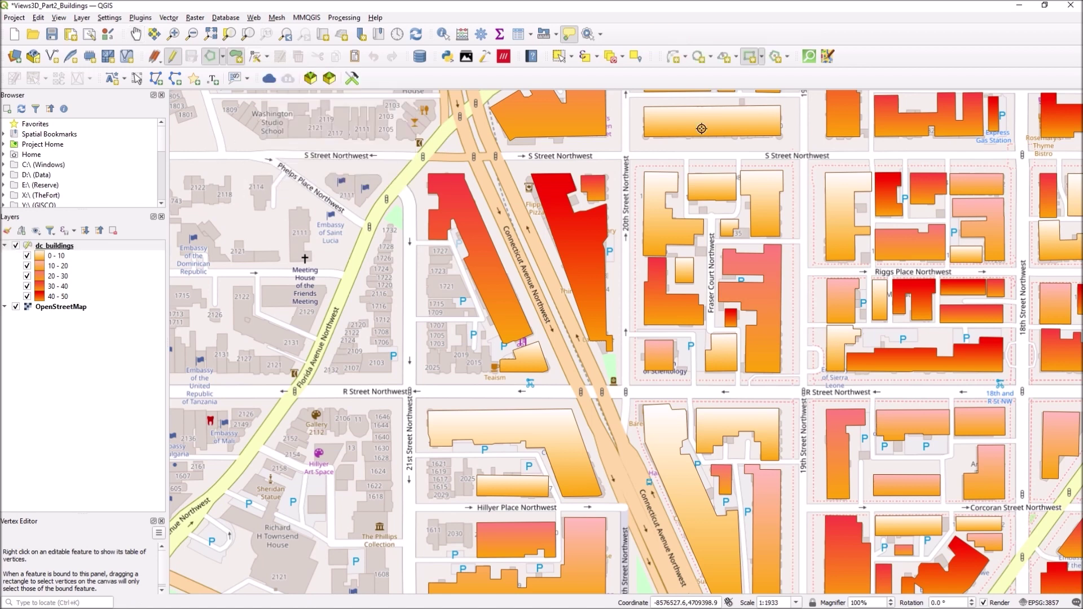
left_click(763, 58)
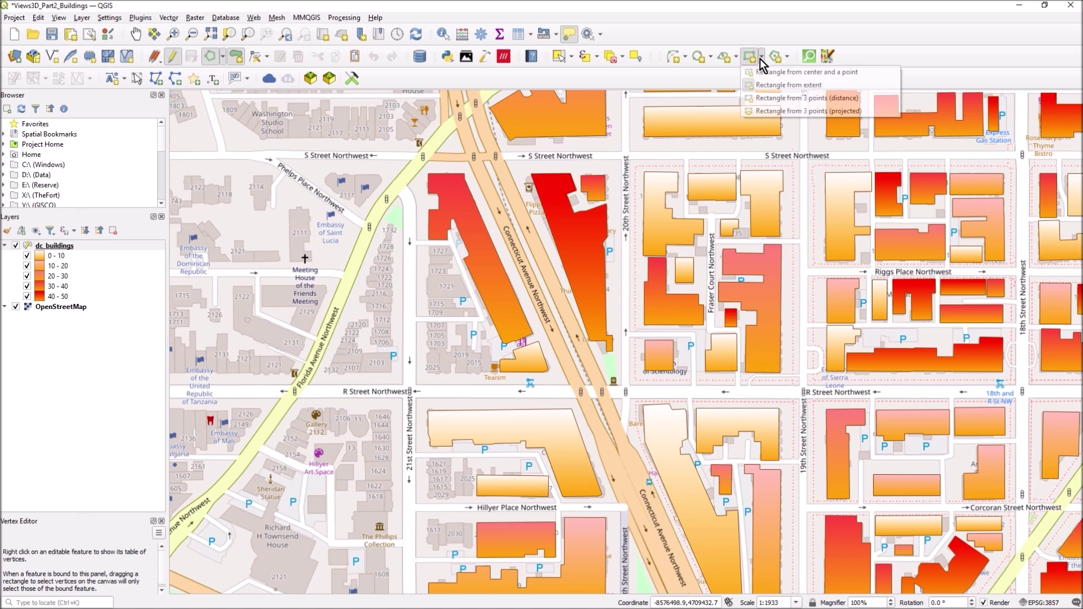
left_click(799, 85)
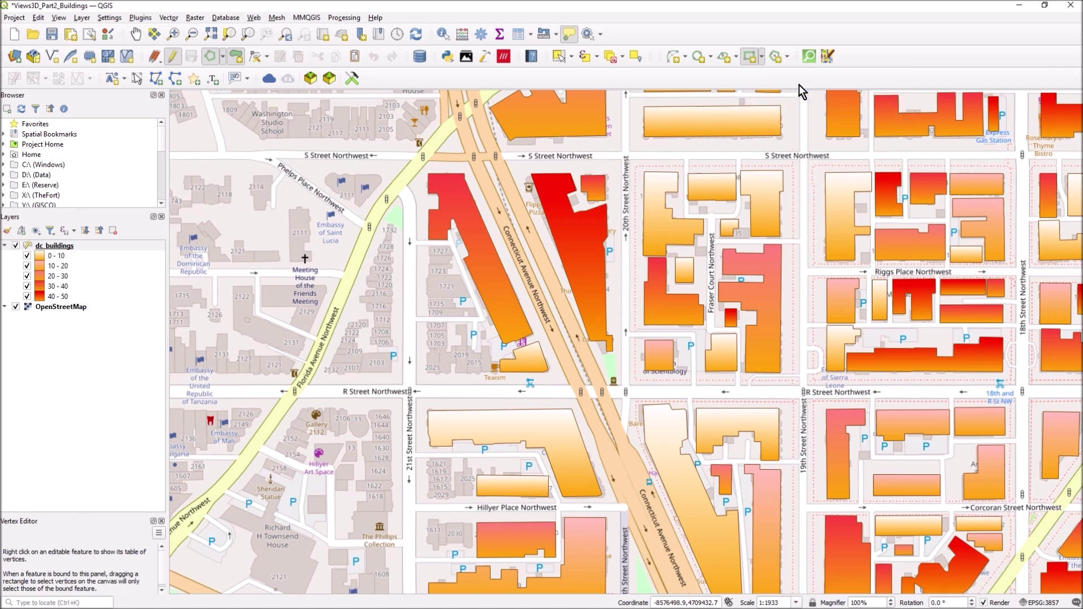
left_click(243, 230)
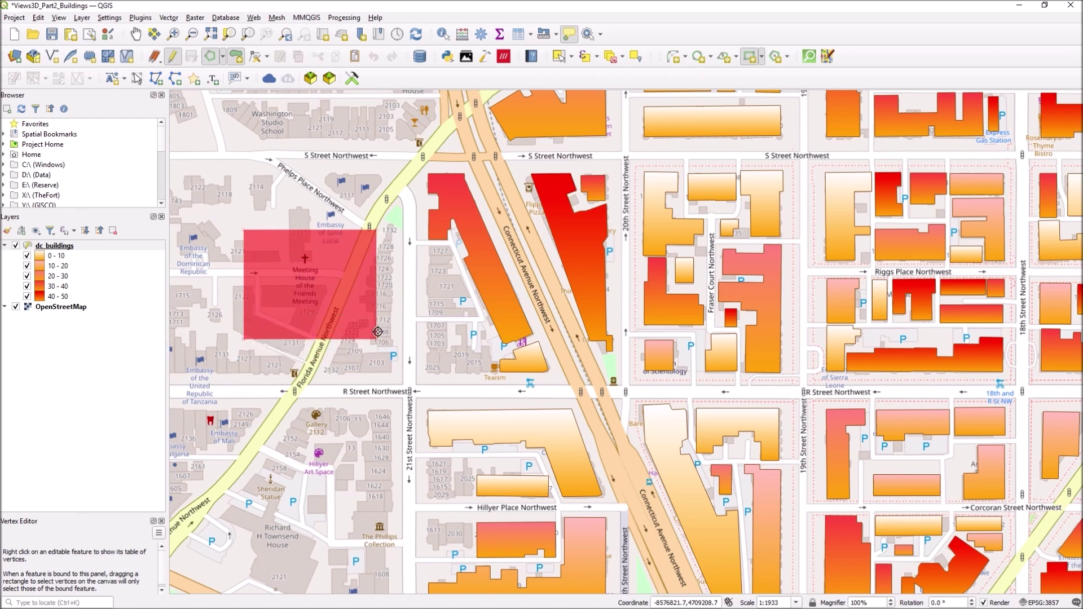
left_click(384, 326)
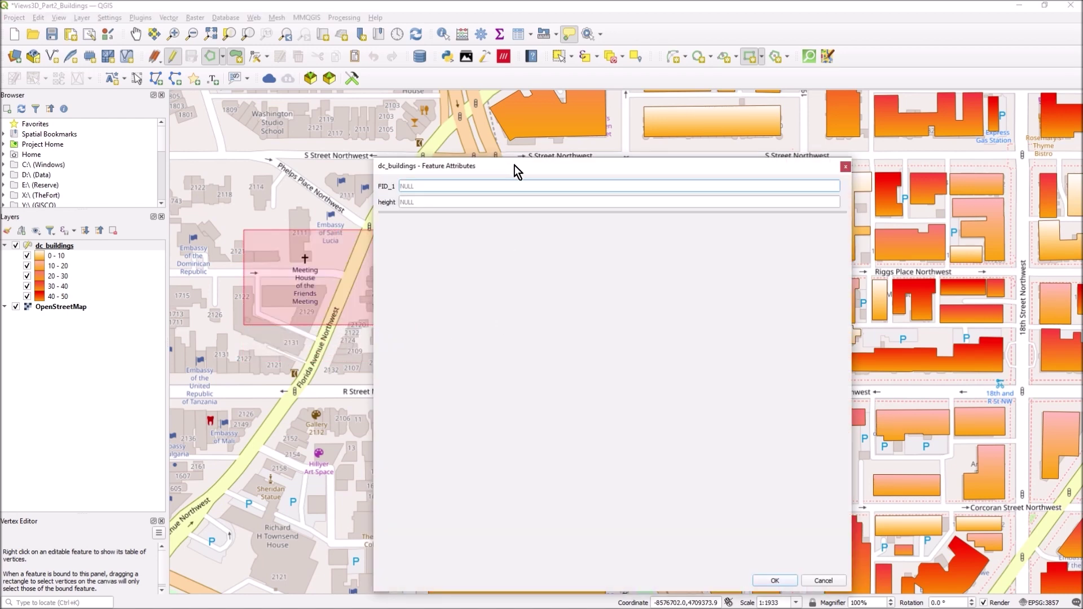
- Enter FID_1 100 and height 10 for the new building, keeping the grouped fields hidden
left_click_drag(515, 169, 605, 132)
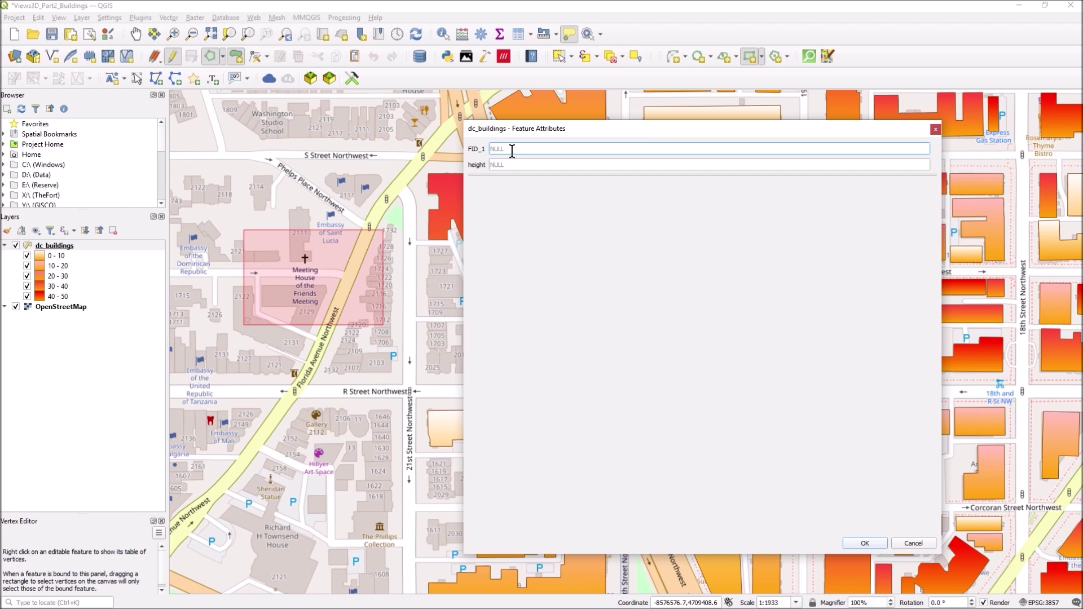
type("100")
key("Tab")
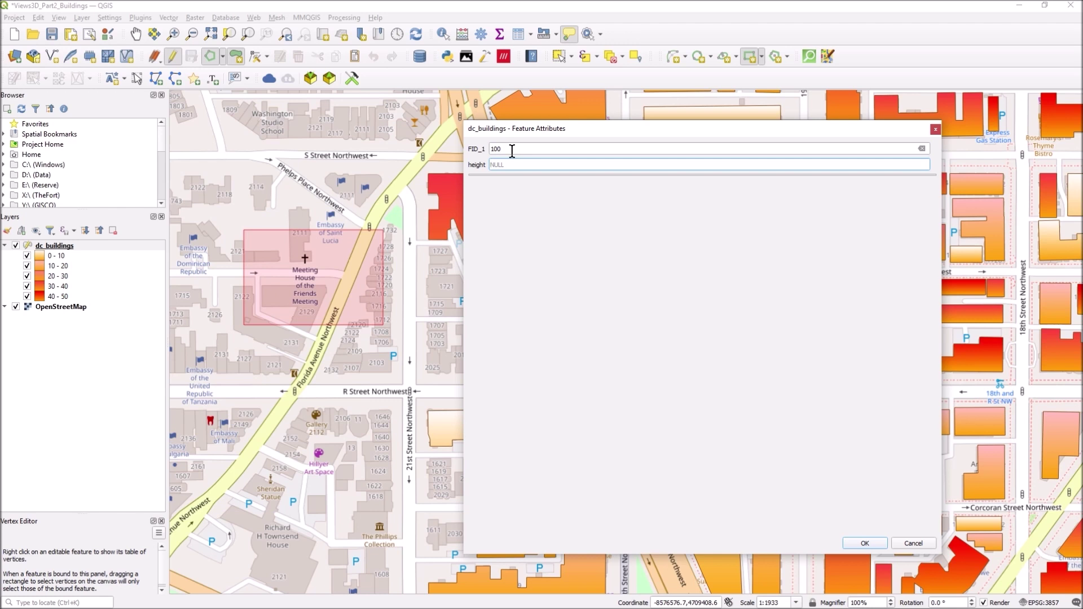
type("10")
key("Tab")
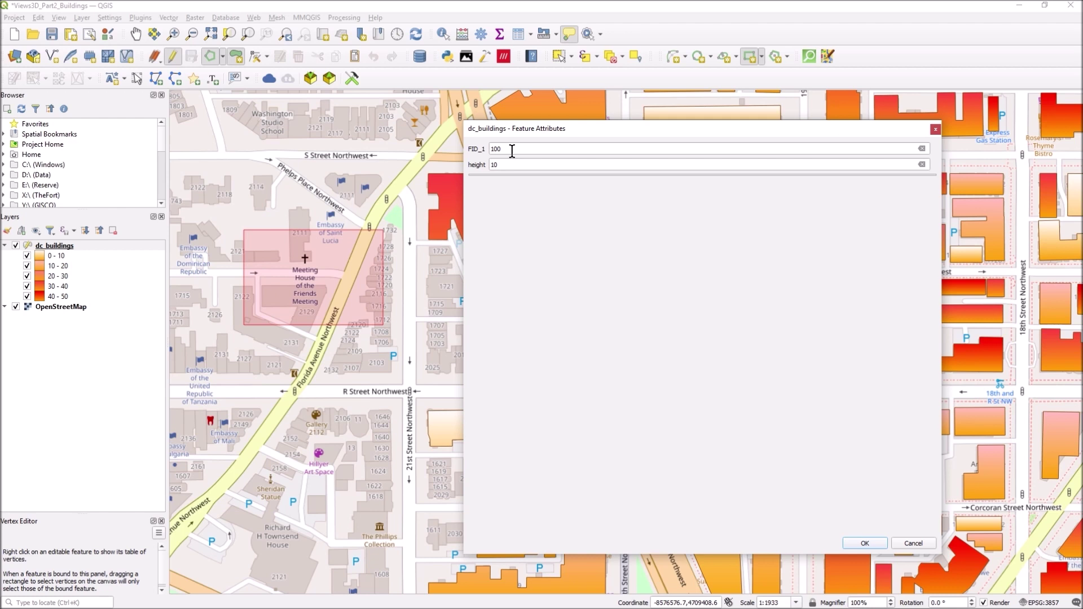
left_click(510, 164)
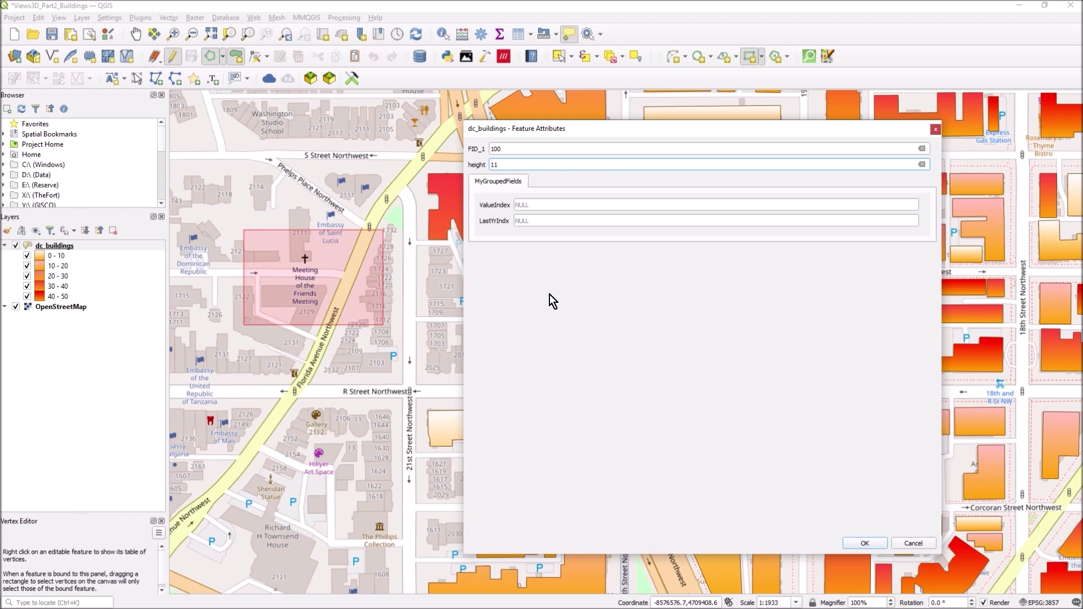
- Enter ValueIndex 1 and LastYrIndx 2, then edit height back to 10 to hide the tab
left_click(536, 206)
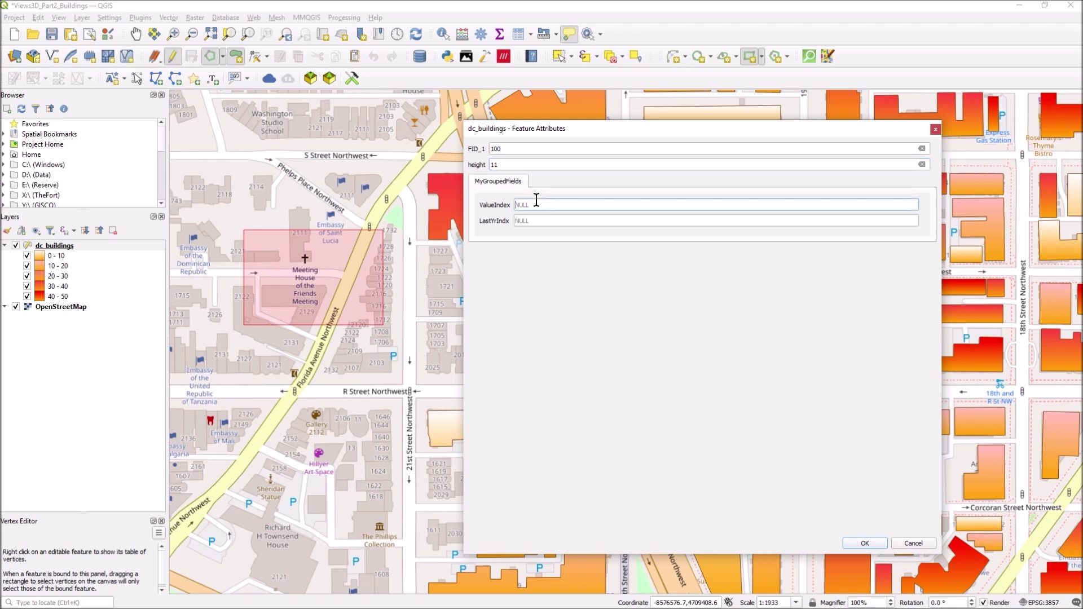
type("1")
left_click(563, 220)
type("2")
left_click(518, 163)
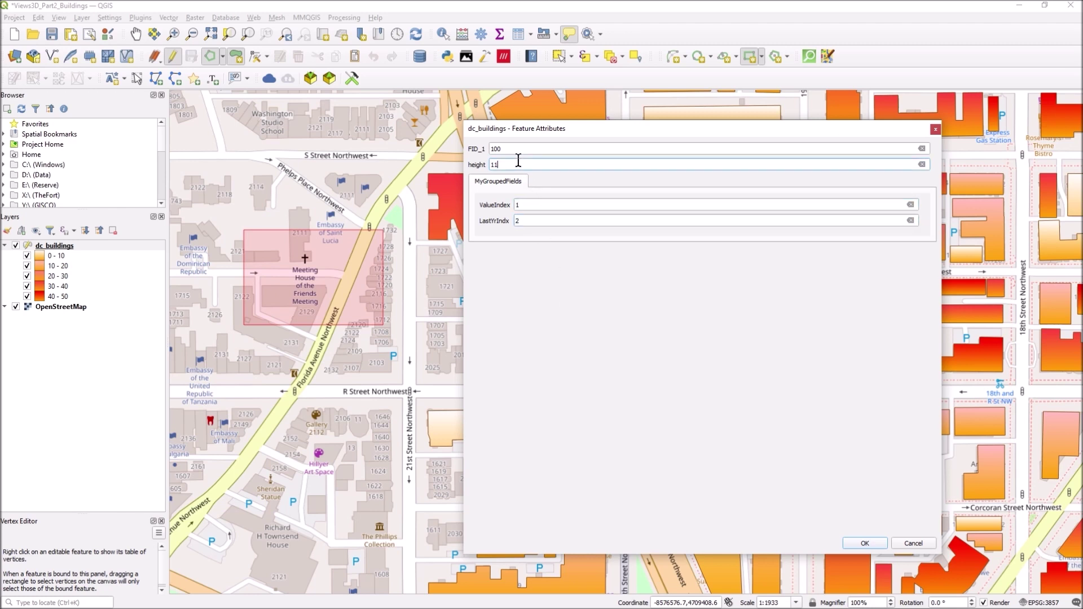
key("BackSpace")
type("0")
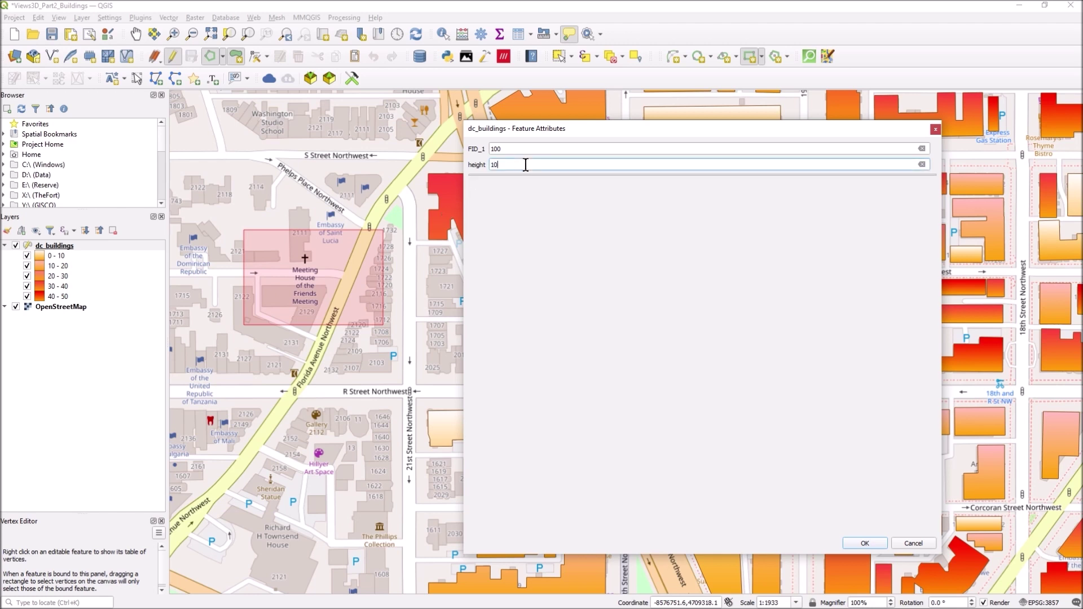
type("1")
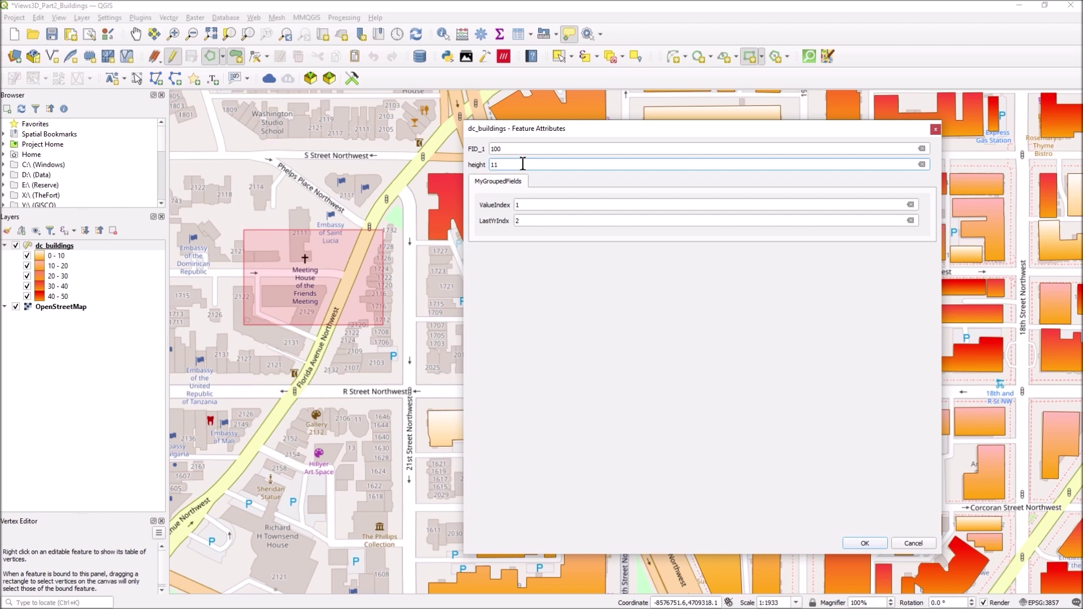